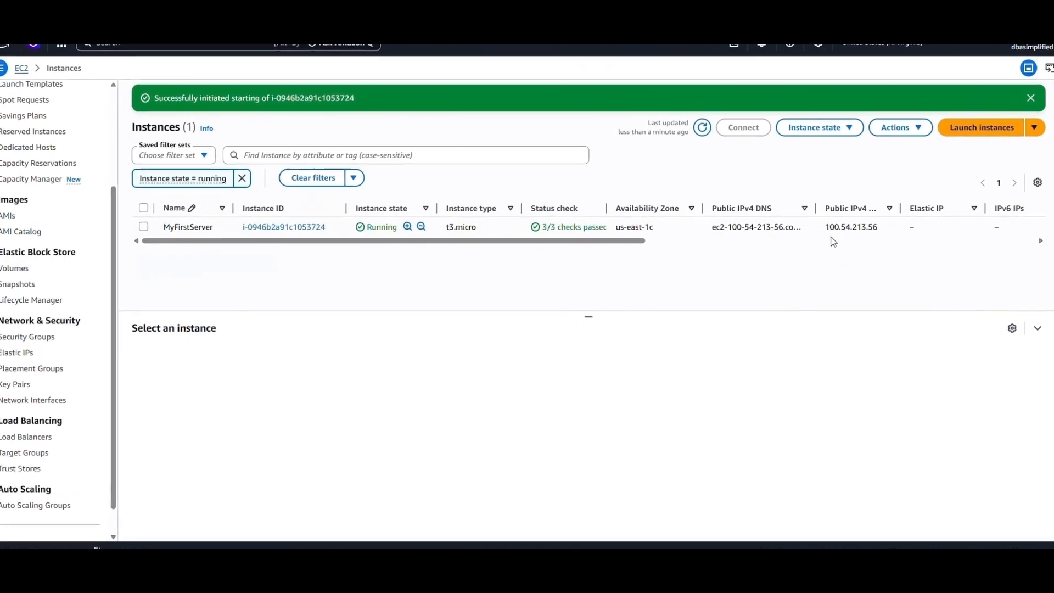
# Allocate a new Elastic IP address from Amazon's pool of IPv4 addresses in the us-east-1 network border group
pyautogui.moveTo(844, 227); pyautogui.dragTo(898, 226)
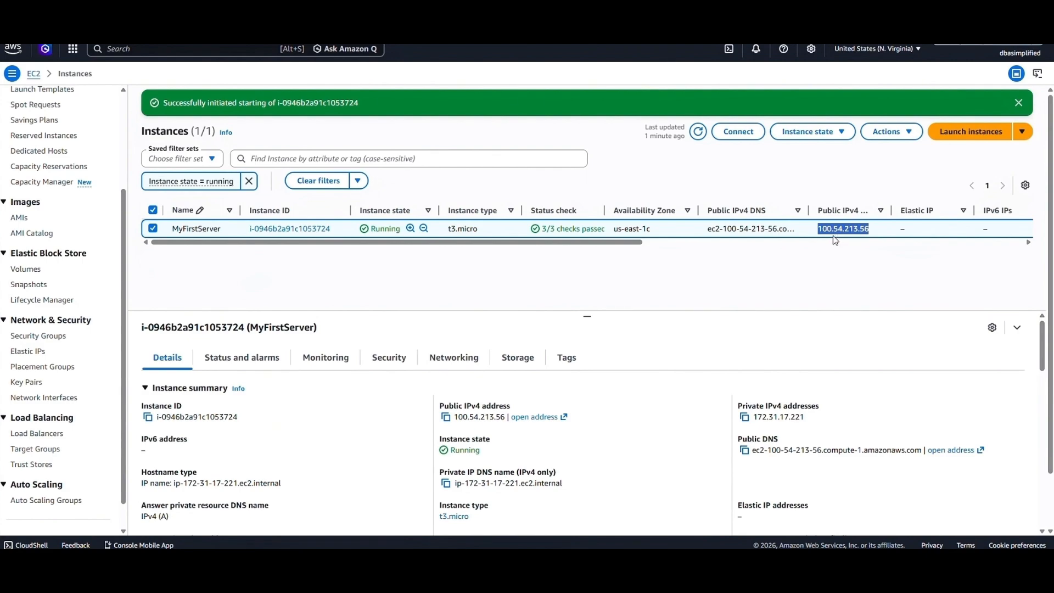
pyautogui.click(30, 353)
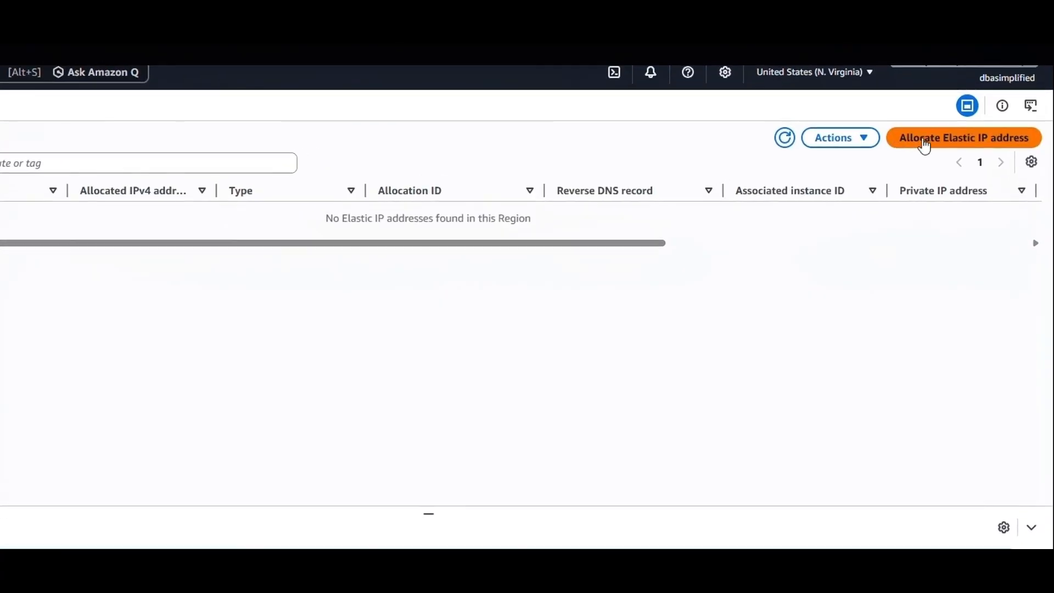
pyautogui.click(958, 132)
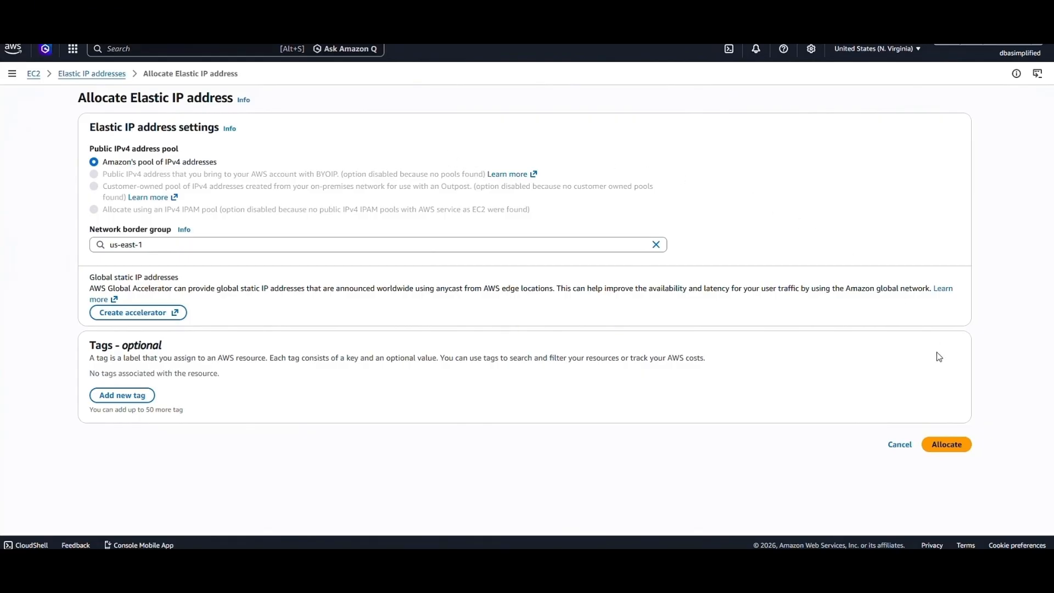
pyautogui.click(948, 448)
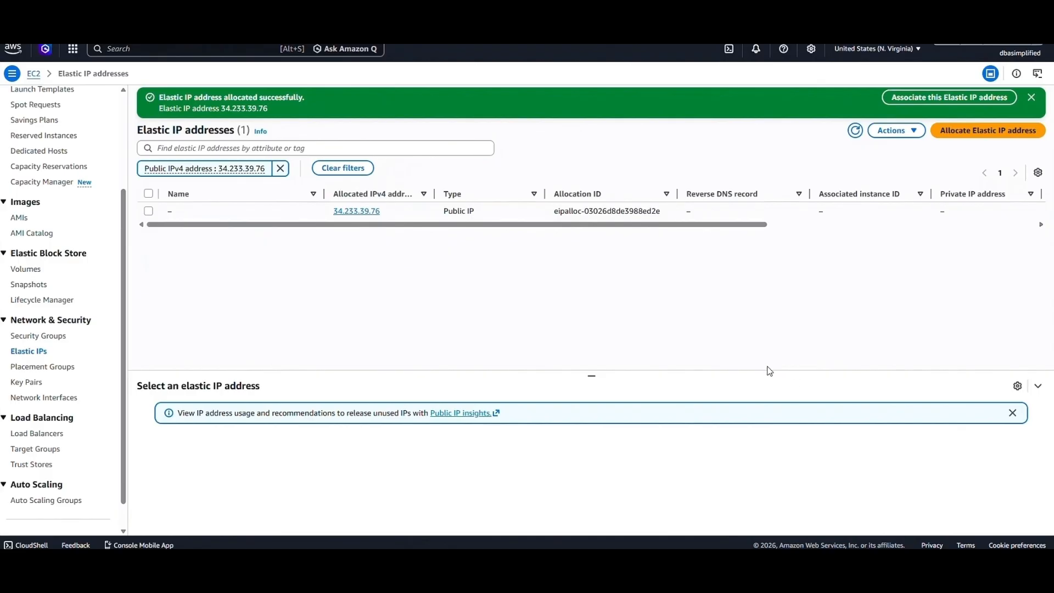
# Associate the newly allocated Elastic IP with the MyFirstServer instance, using private IP address 172.31.17.221
pyautogui.click(148, 212)
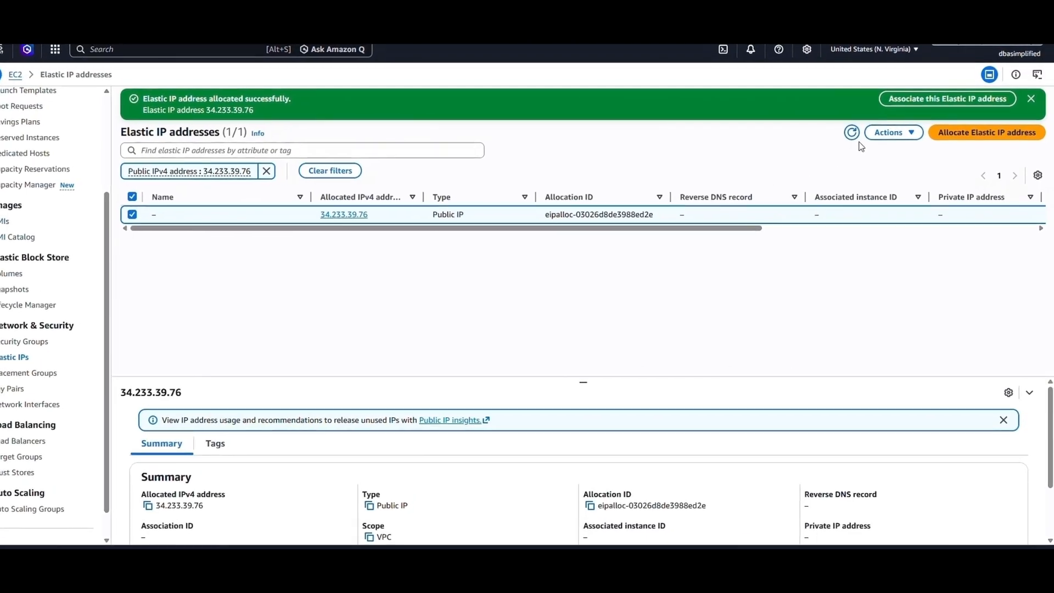
pyautogui.click(893, 143)
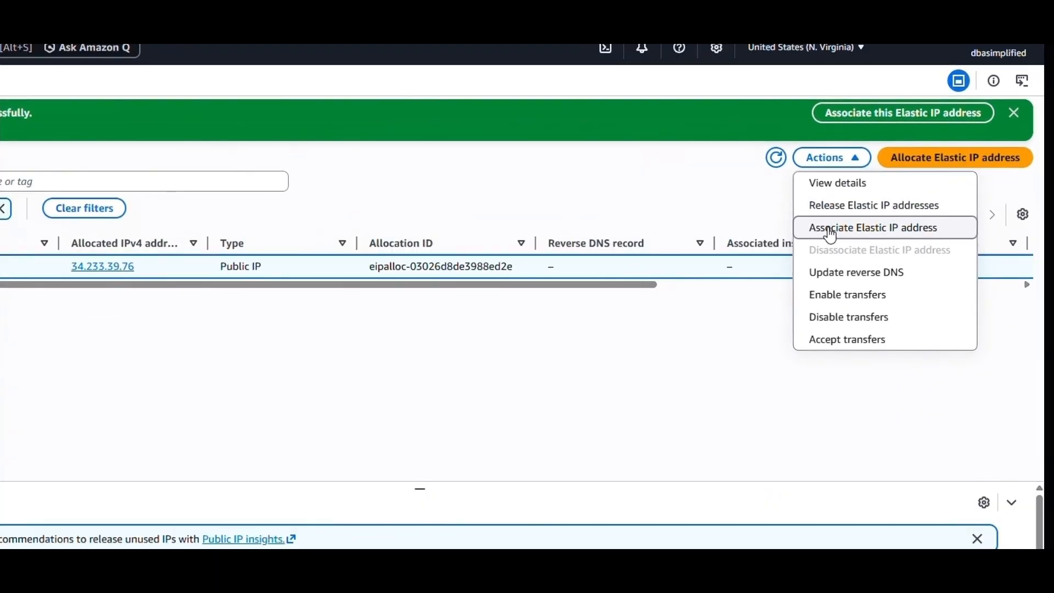
pyautogui.click(830, 230)
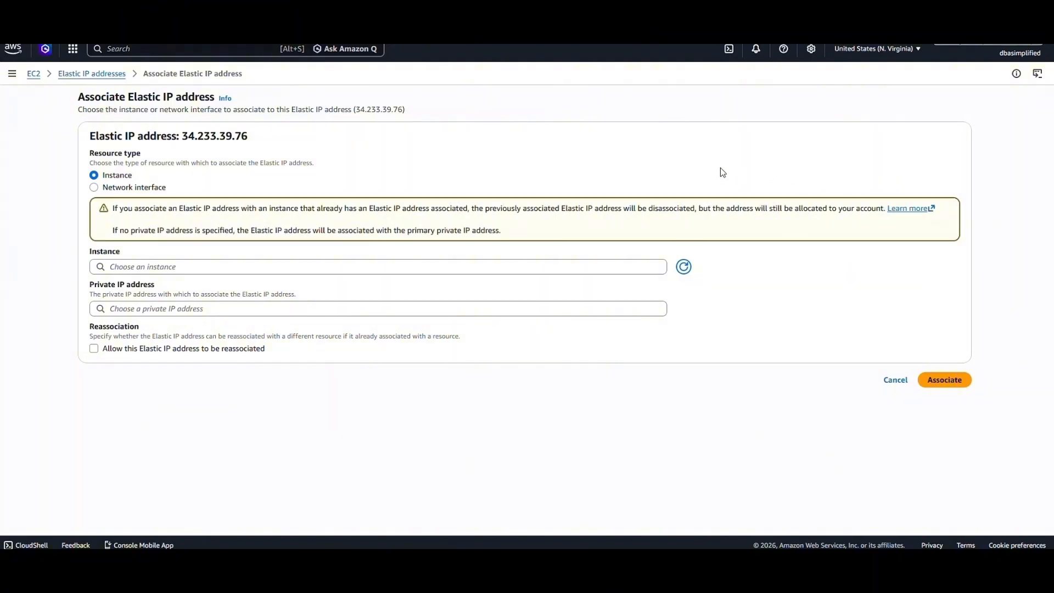
pyautogui.click(318, 267)
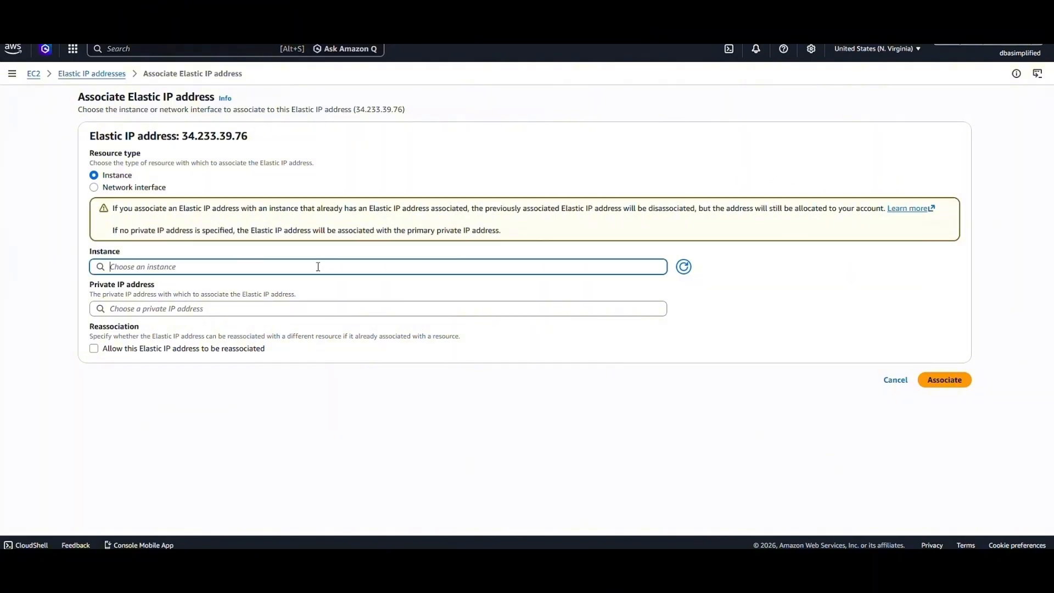
pyautogui.click(234, 286)
pyautogui.click(113, 309)
pyautogui.click(119, 328)
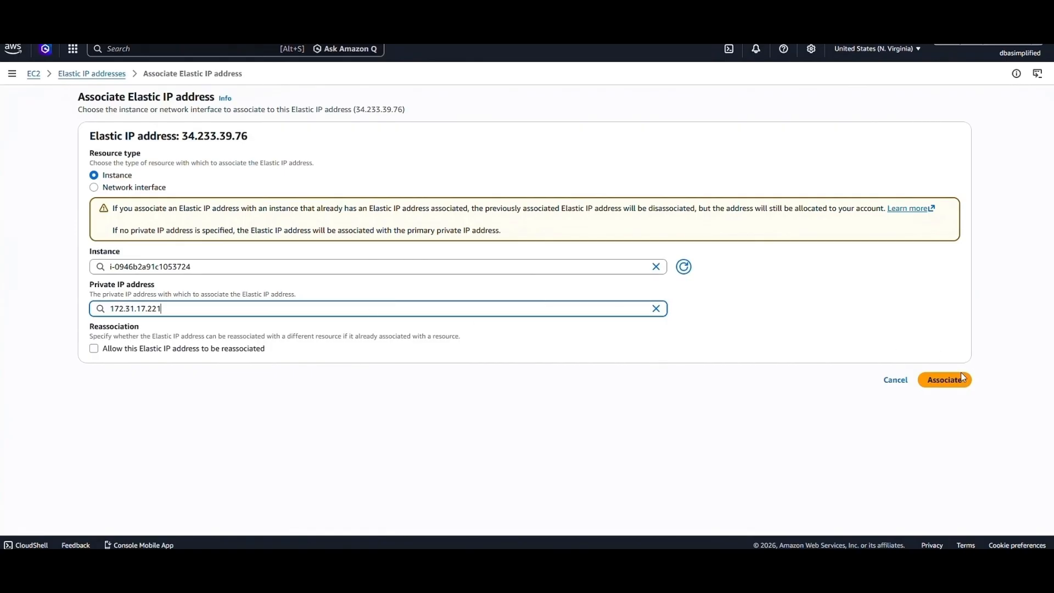
pyautogui.click(949, 386)
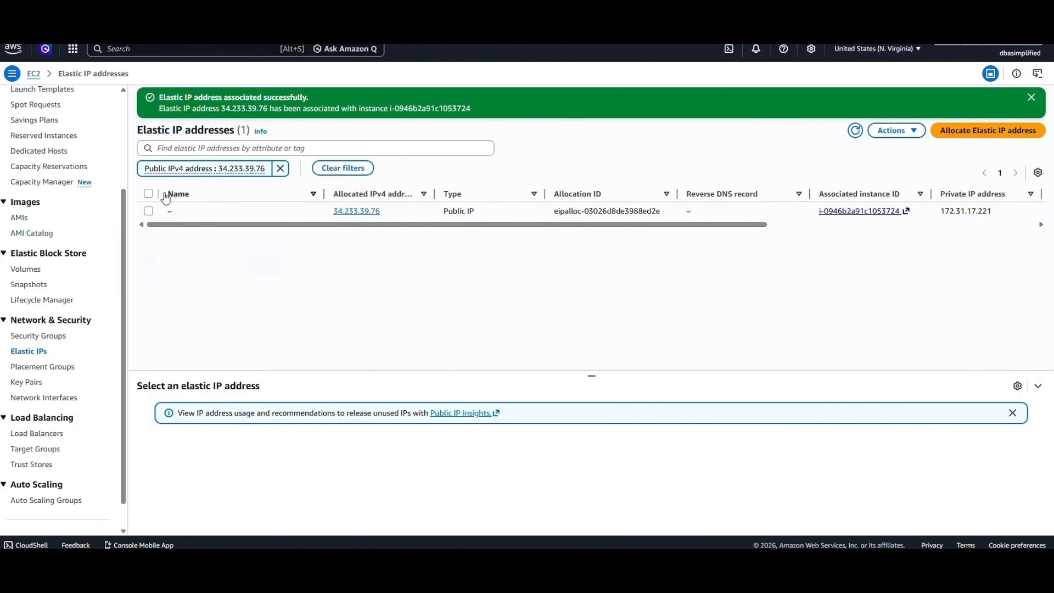
# Open the running instances list, refresh it, and check the Elastic IP and public IPv4 values of MyFirstServer
pyautogui.click(34, 74)
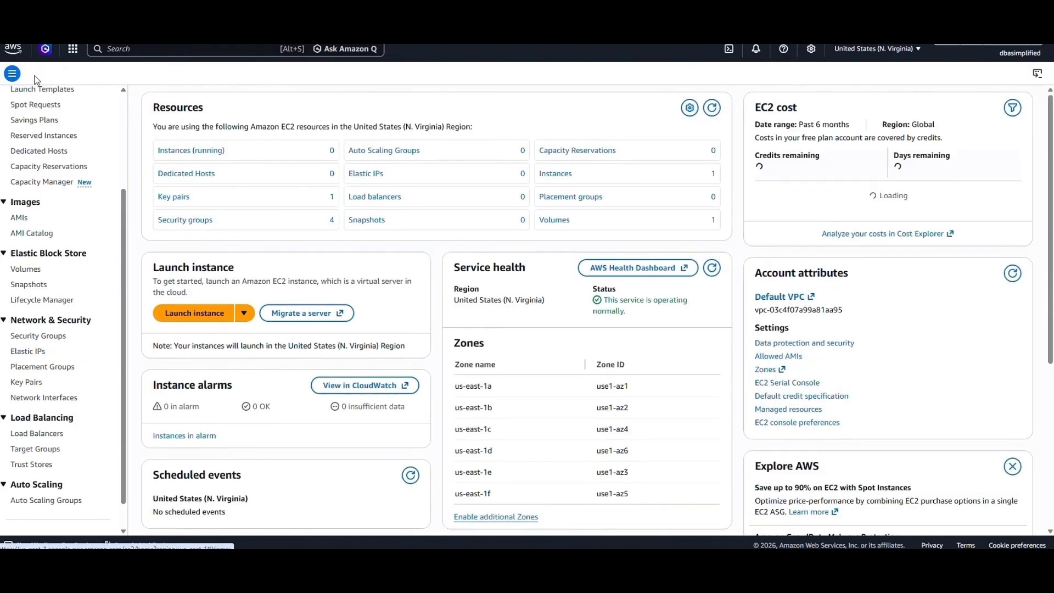
pyautogui.click(197, 154)
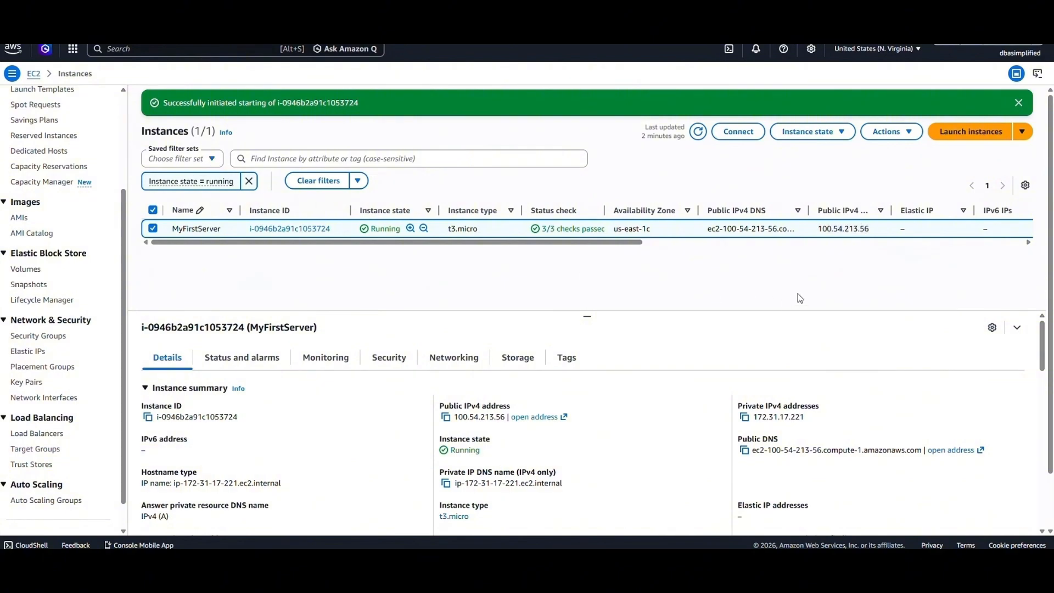
pyautogui.click(696, 133)
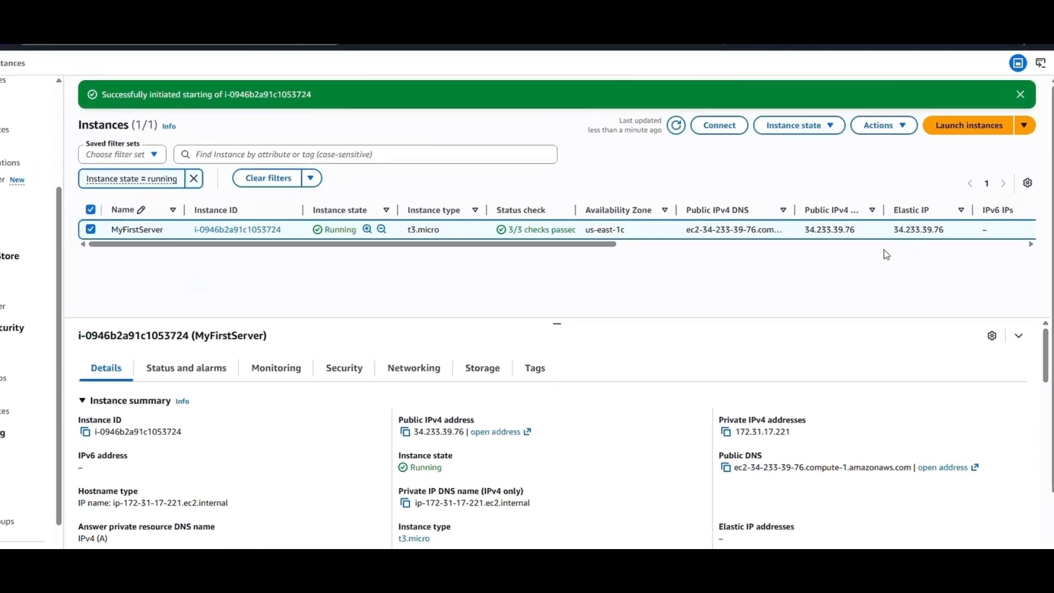
pyautogui.moveTo(881, 231); pyautogui.dragTo(939, 231)
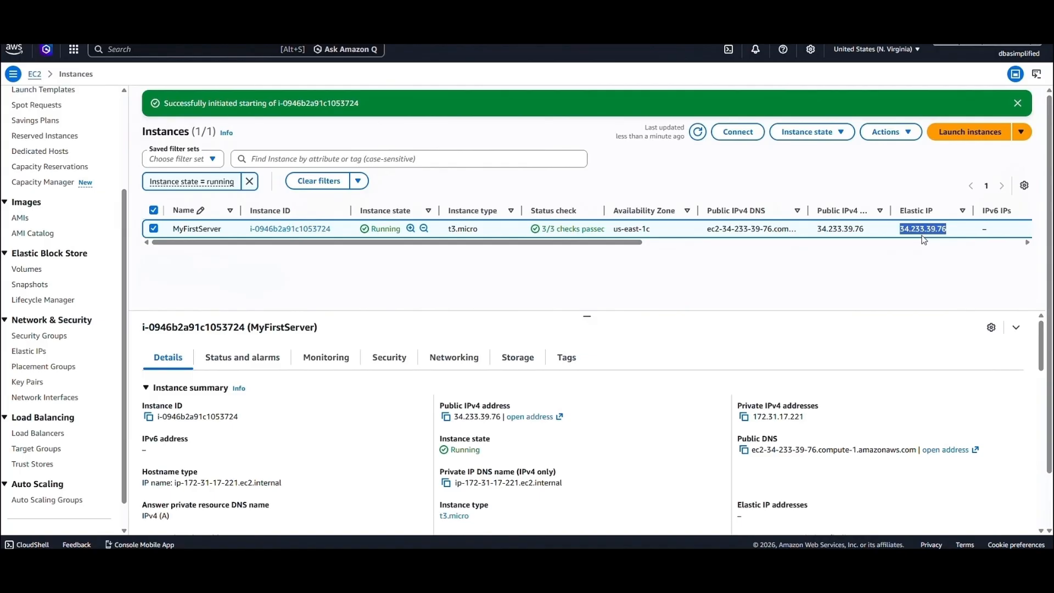
pyautogui.click(893, 254)
# Stop the MyFirstServer instance and remove the running-state filter from the refreshed instances list
pyautogui.click(820, 139)
pyautogui.click(813, 151)
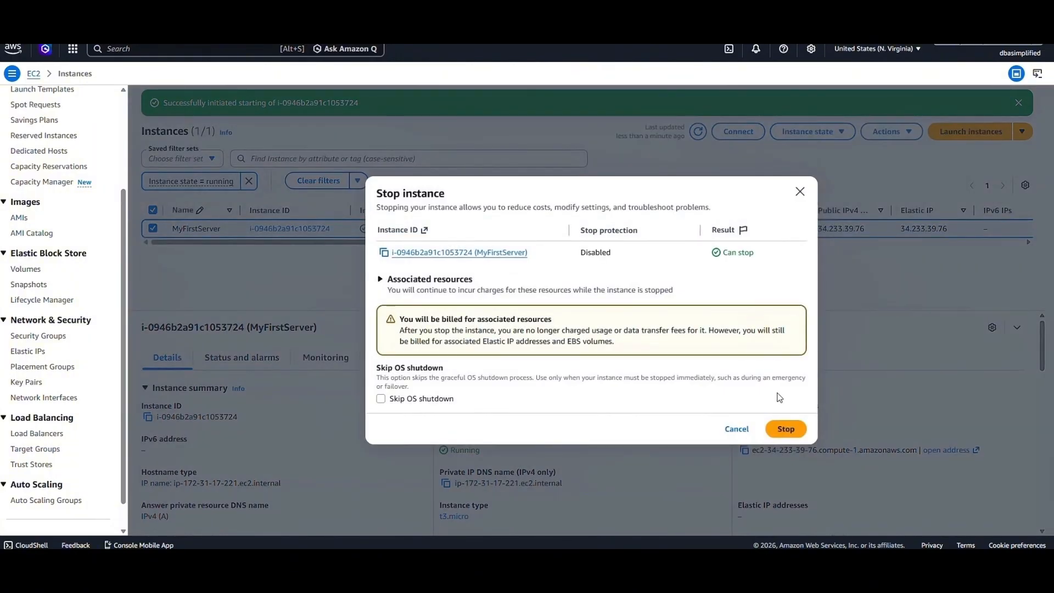
pyautogui.click(795, 430)
pyautogui.click(698, 144)
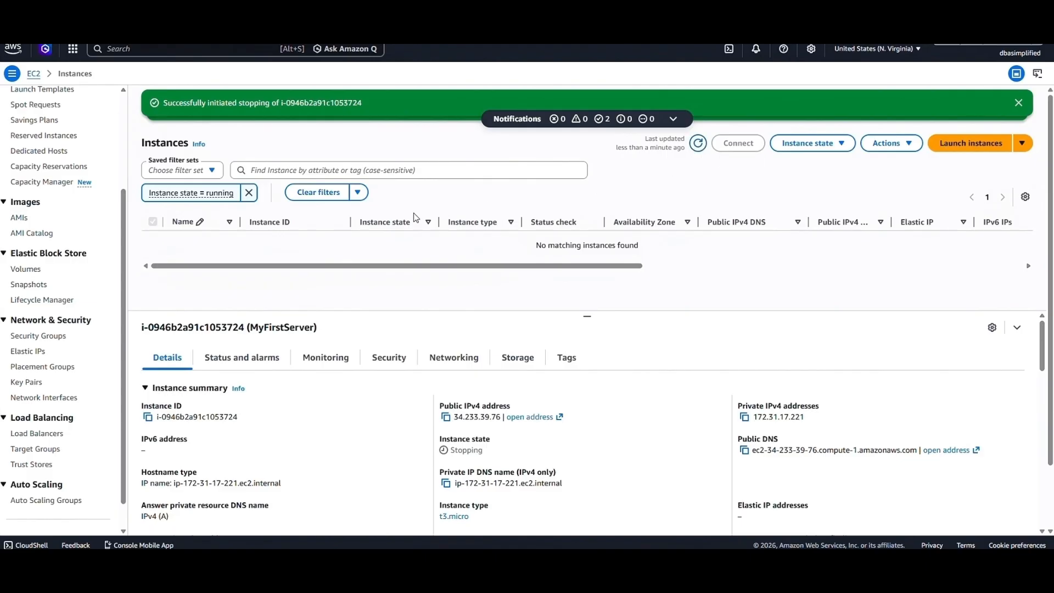
pyautogui.click(249, 192)
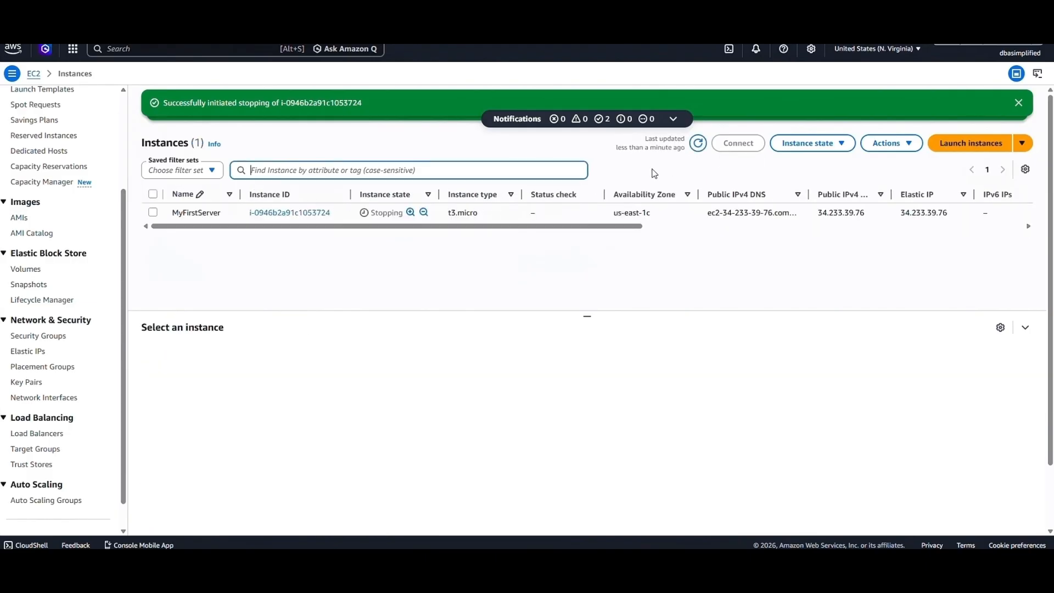
# Start the stopped MyFirstServer instance again and refresh the instances list
pyautogui.click(153, 212)
pyautogui.click(153, 212)
pyautogui.click(153, 212)
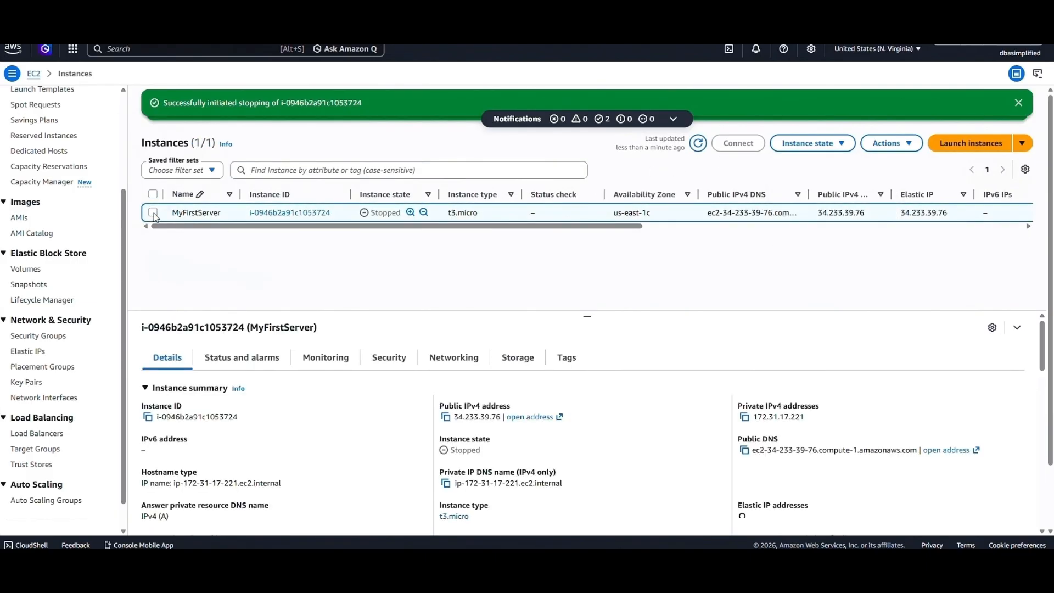
pyautogui.click(803, 148)
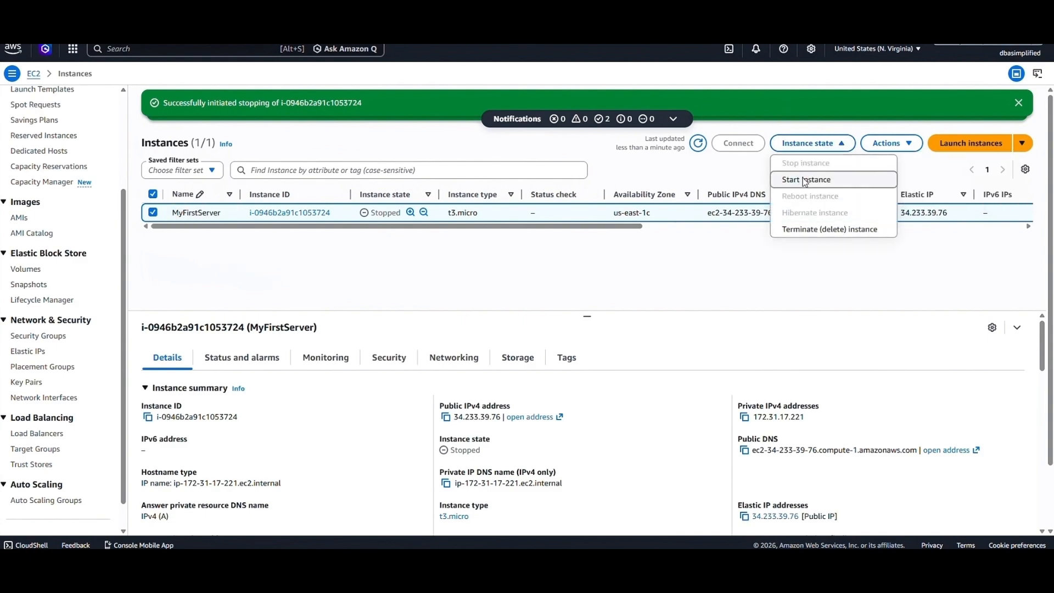
pyautogui.click(805, 181)
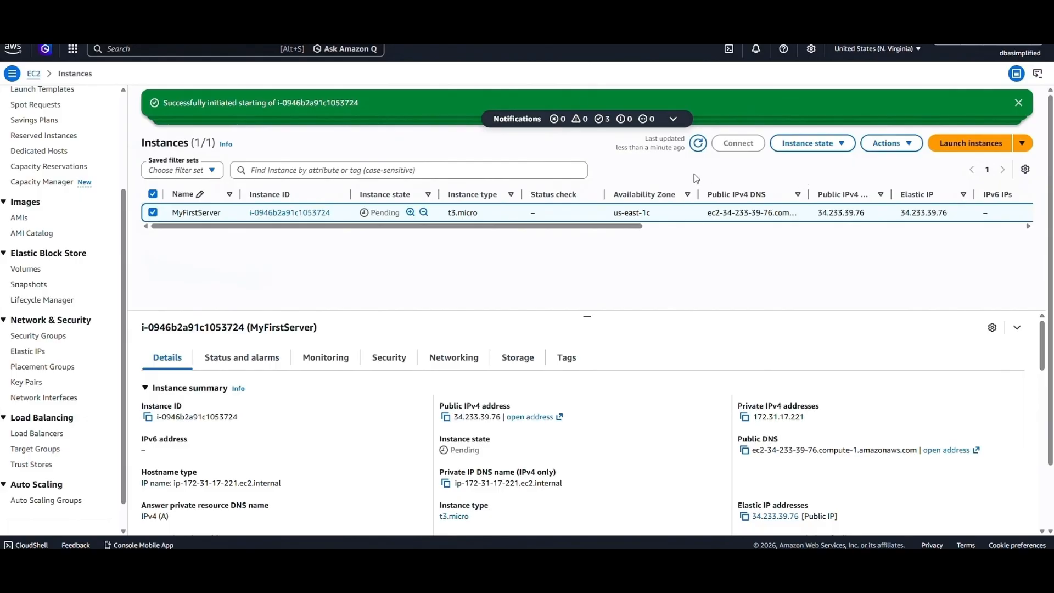
pyautogui.click(697, 143)
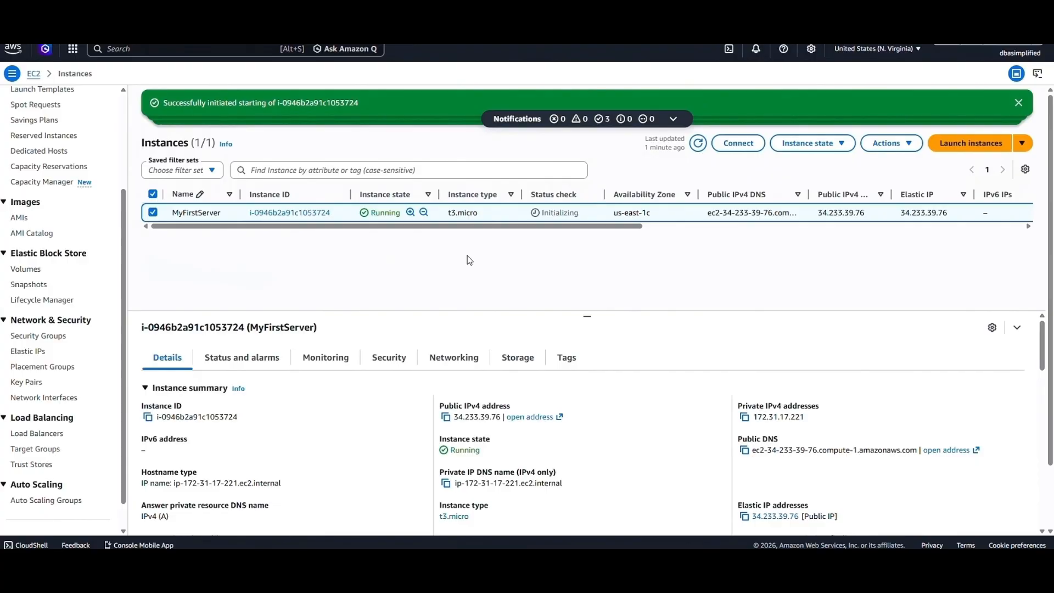
# Examine the Elastic IP address in the details of the restarted MyFirstServer instance
pyautogui.scroll(-1, 697, 378)
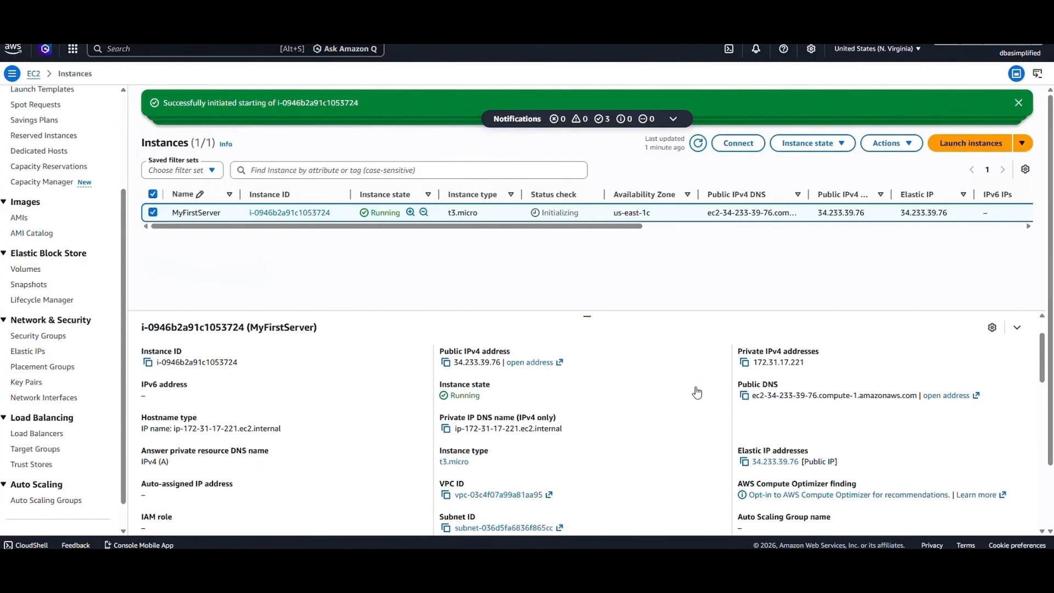
pyautogui.scroll(1, 632, 377)
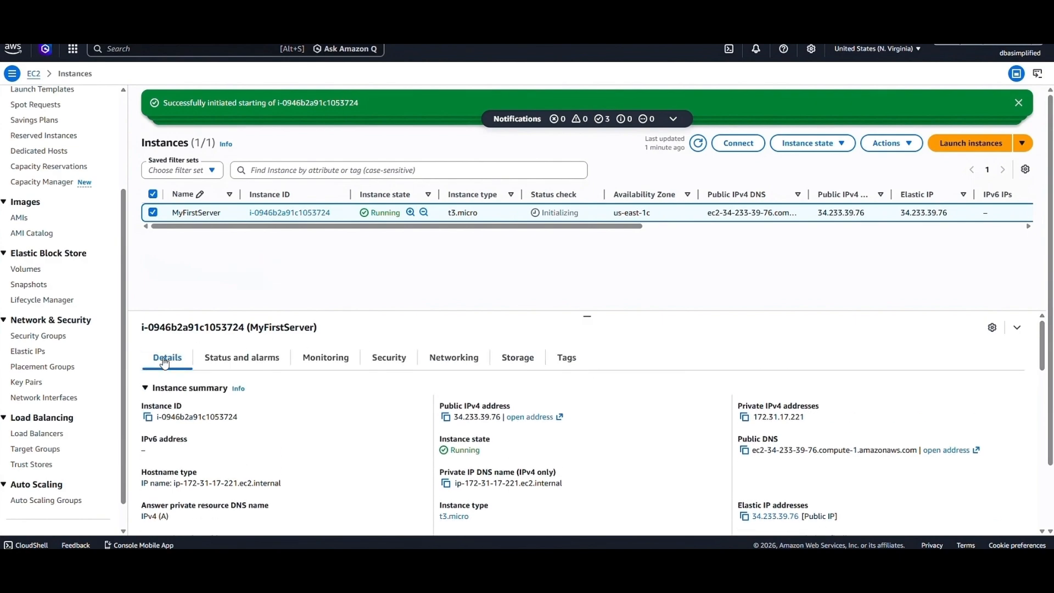
pyautogui.scroll(-1, 494, 406)
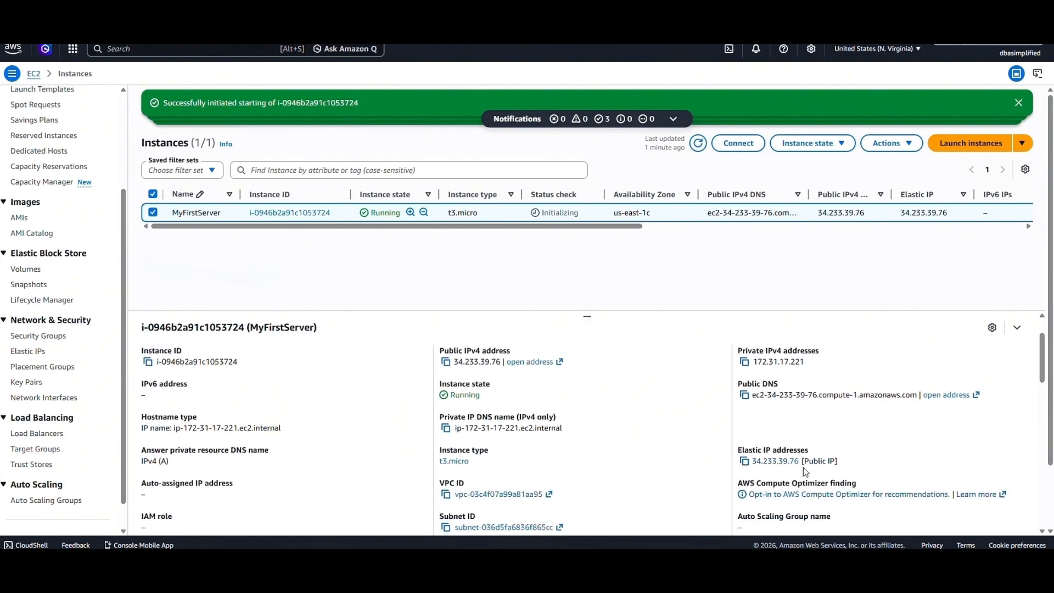
pyautogui.moveTo(800, 462); pyautogui.dragTo(773, 465)
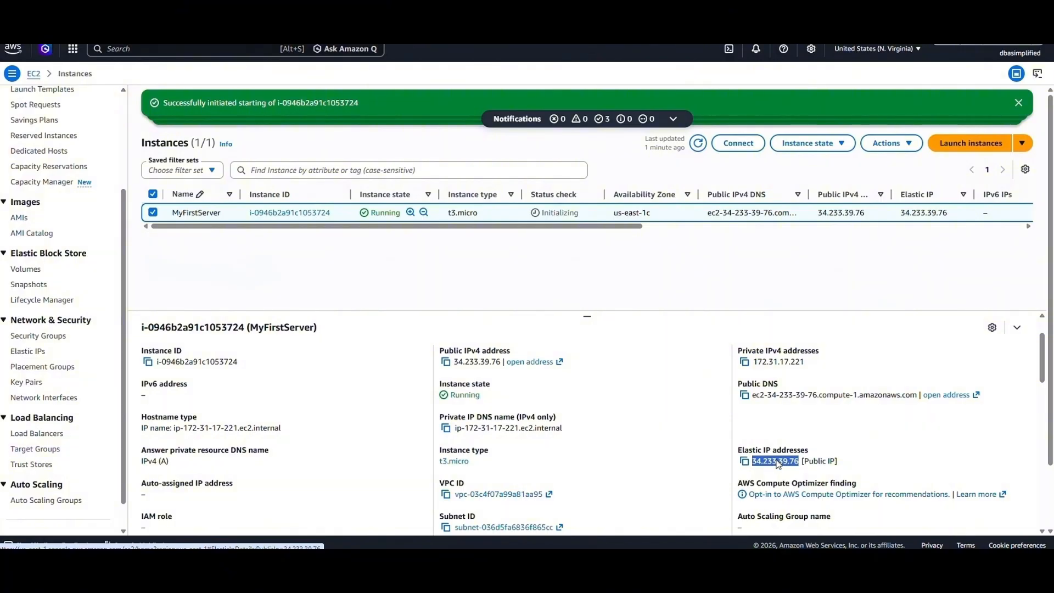
# Open the Elastic IP's own page from the instance details and disassociate the address from MyFirstServer
pyautogui.click(775, 461)
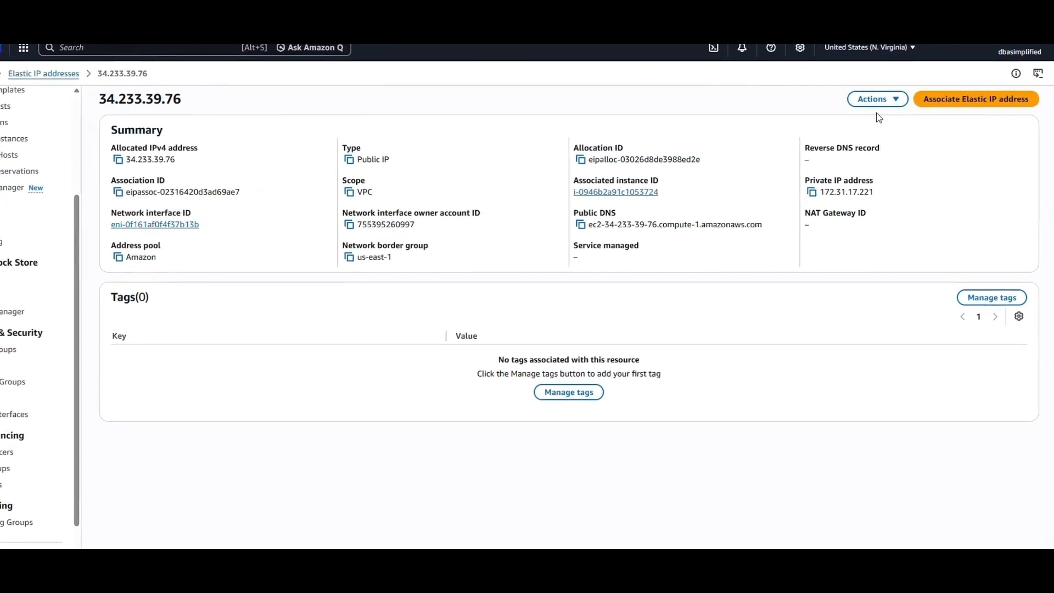
pyautogui.click(890, 103)
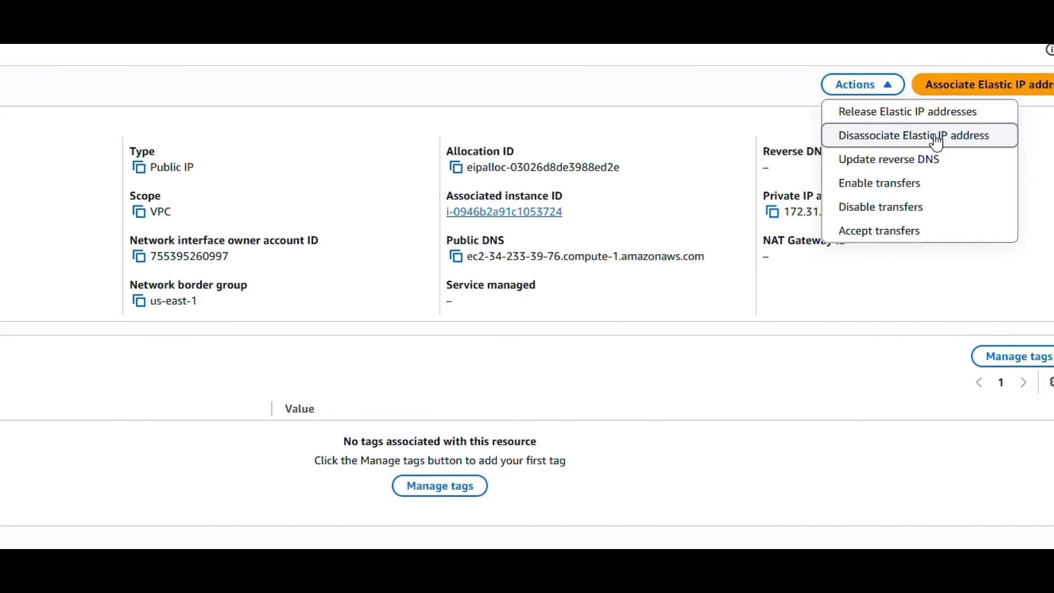
pyautogui.click(938, 142)
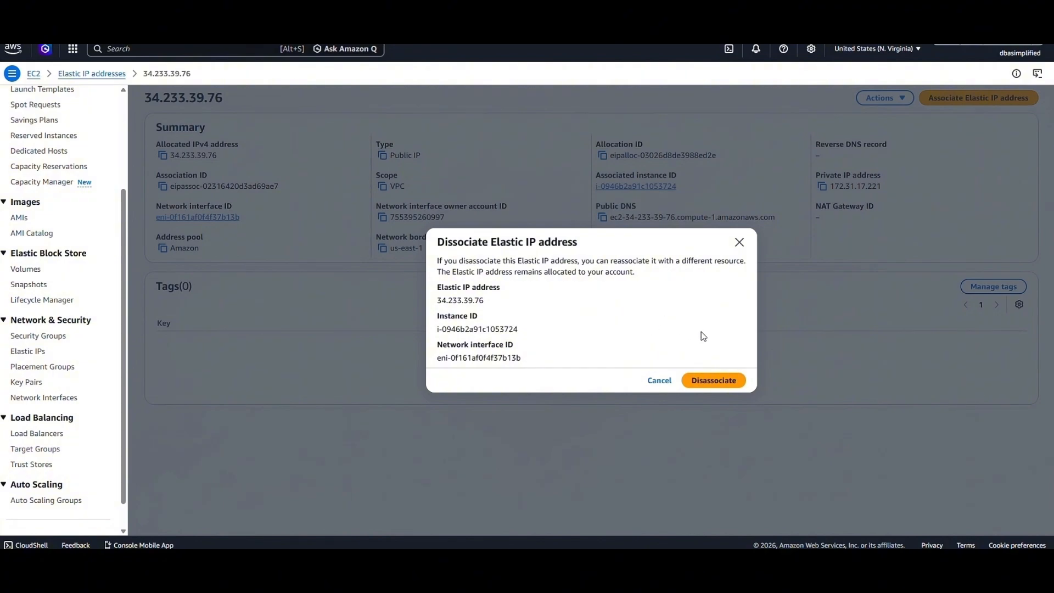
pyautogui.click(717, 383)
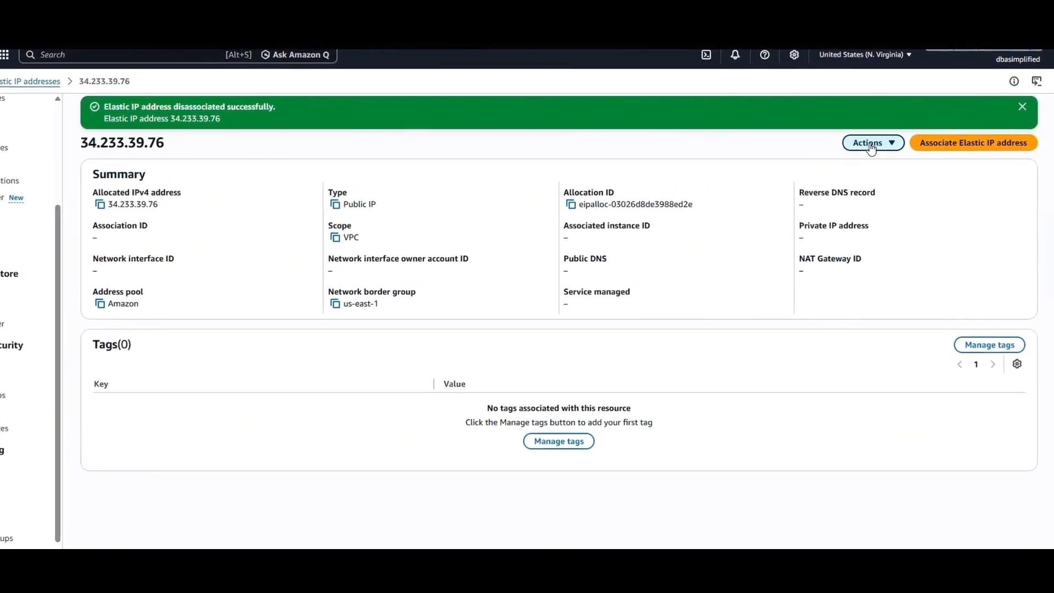
# Release the disassociated Elastic IP address from the account
pyautogui.click(871, 146)
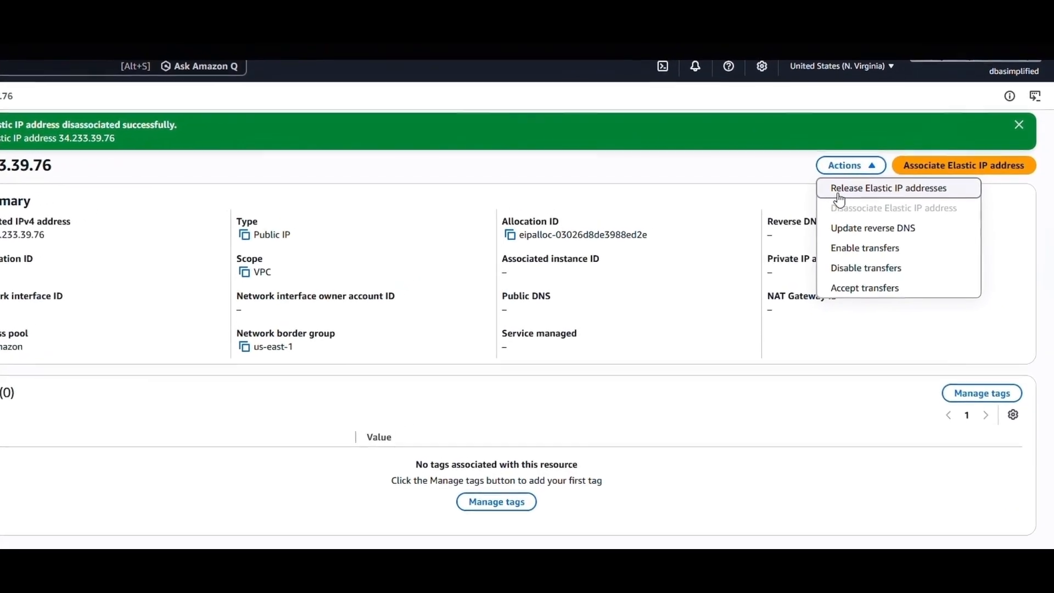
pyautogui.click(838, 185)
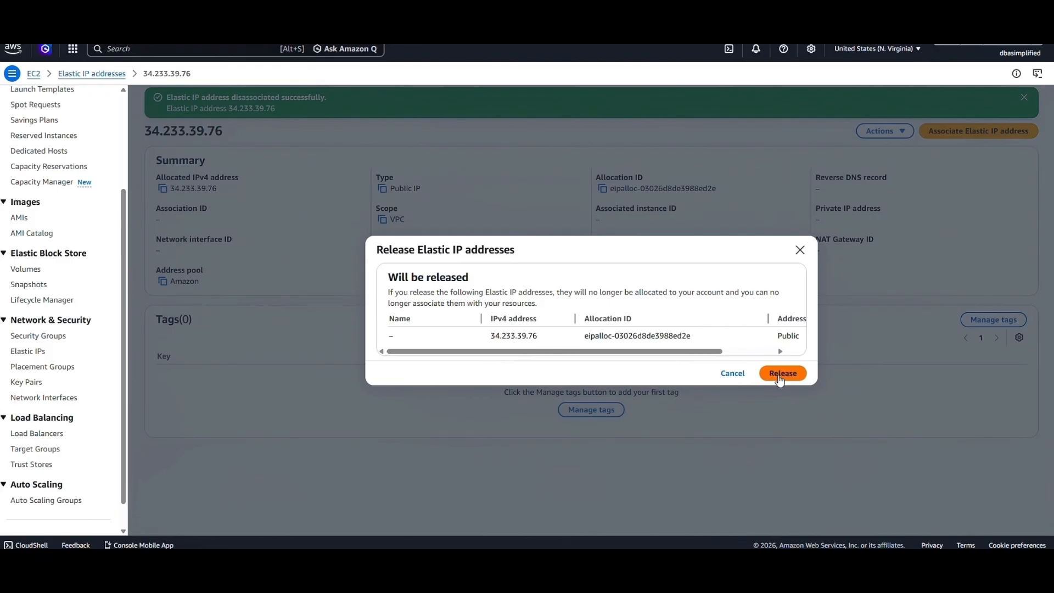
pyautogui.click(772, 377)
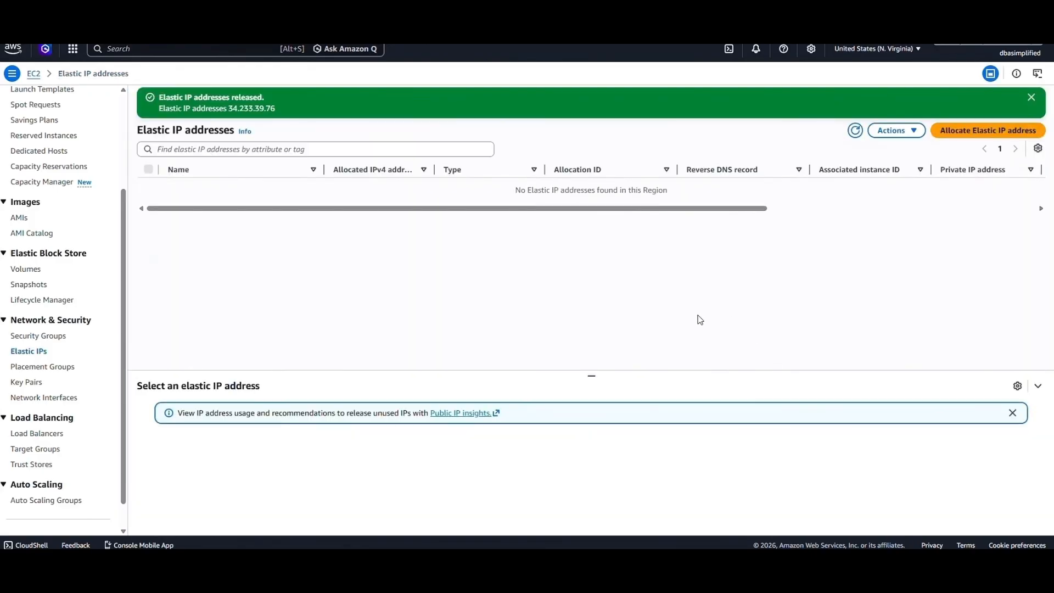